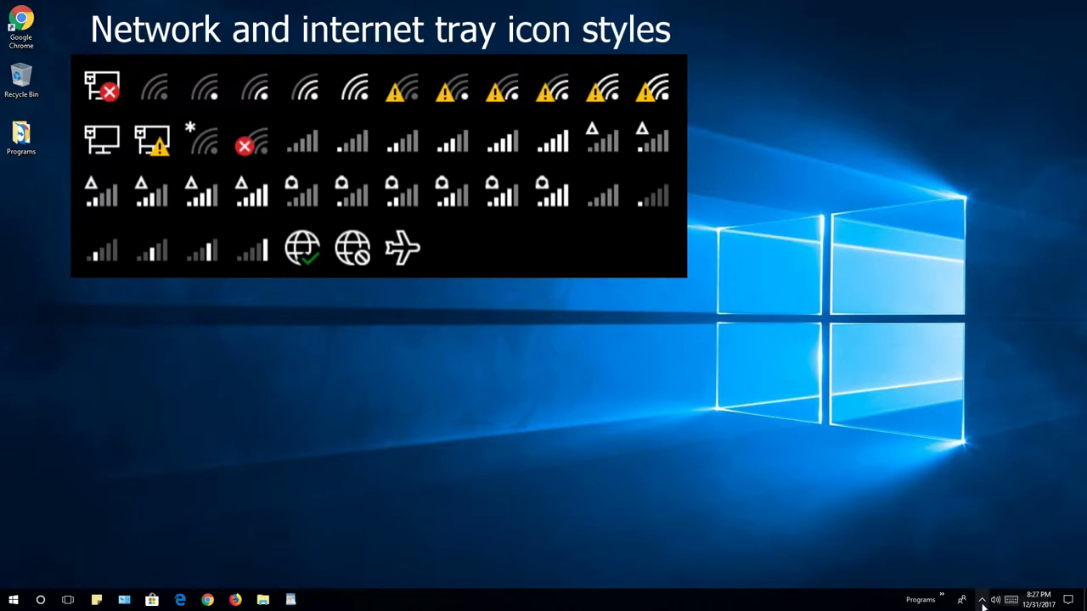
Pin the network icon to the taskbar and bring up the list of available Wi-Fi networks.
left_click(981, 601)
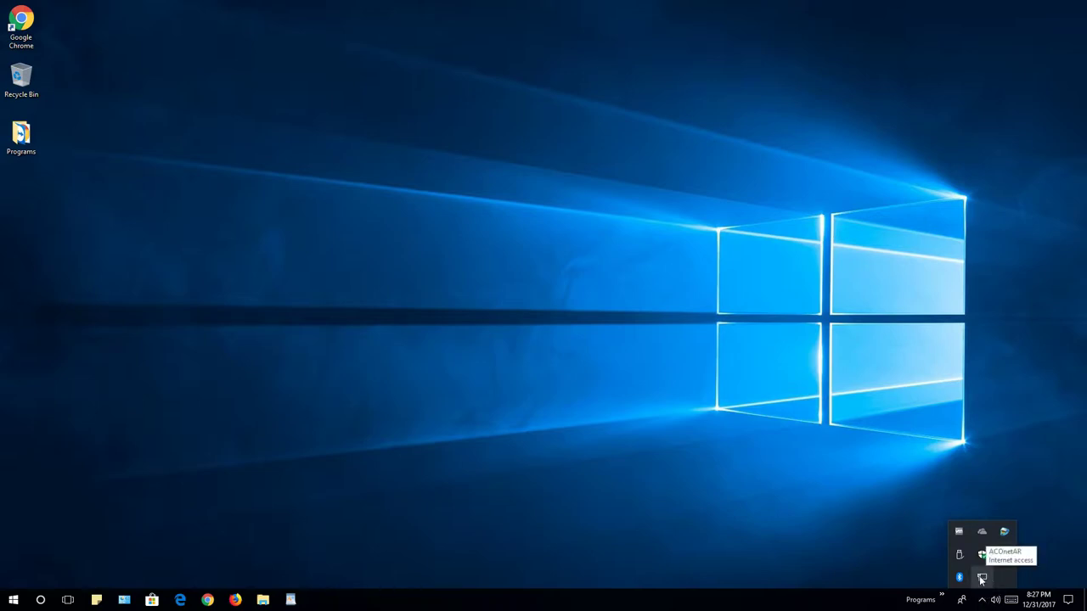
left_click_drag(990, 602, 983, 601)
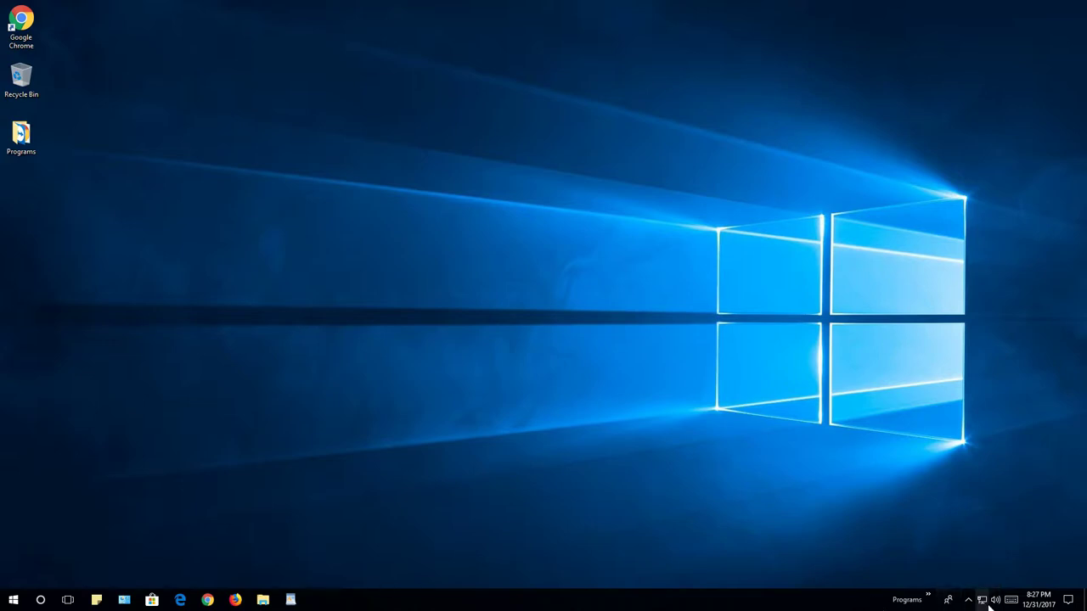
left_click(983, 603)
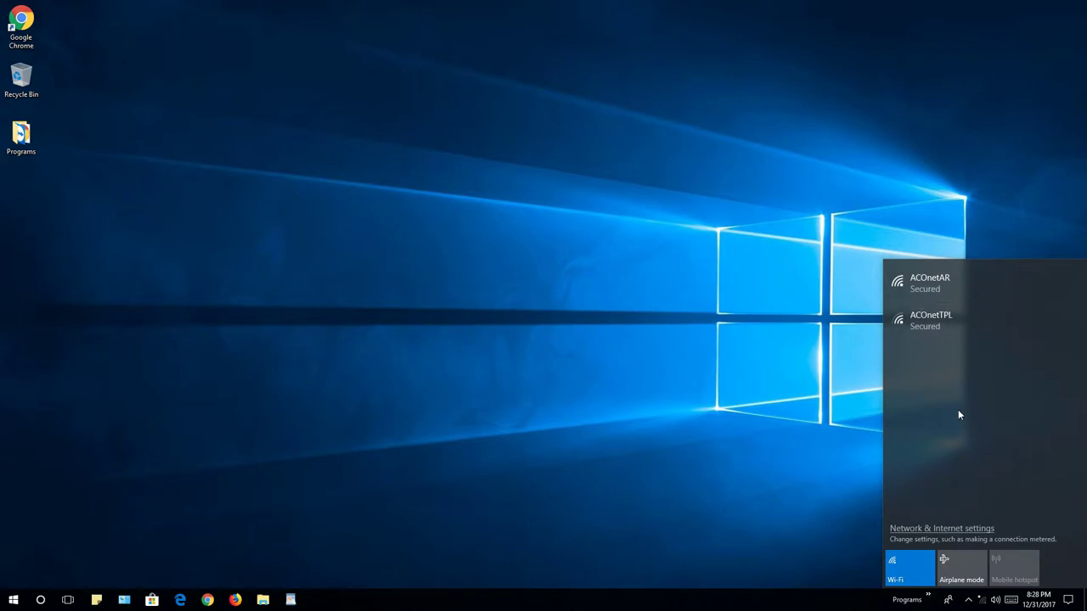
Join ACOnetAR with its network security key and answer Yes to making the PC discoverable.
left_click(941, 283)
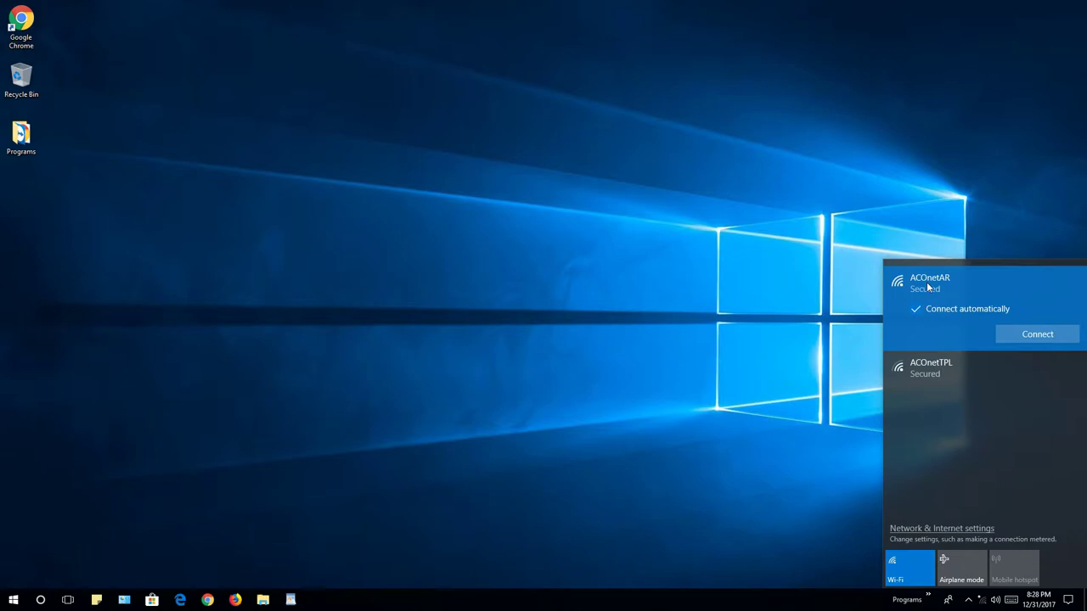
left_click(1037, 337)
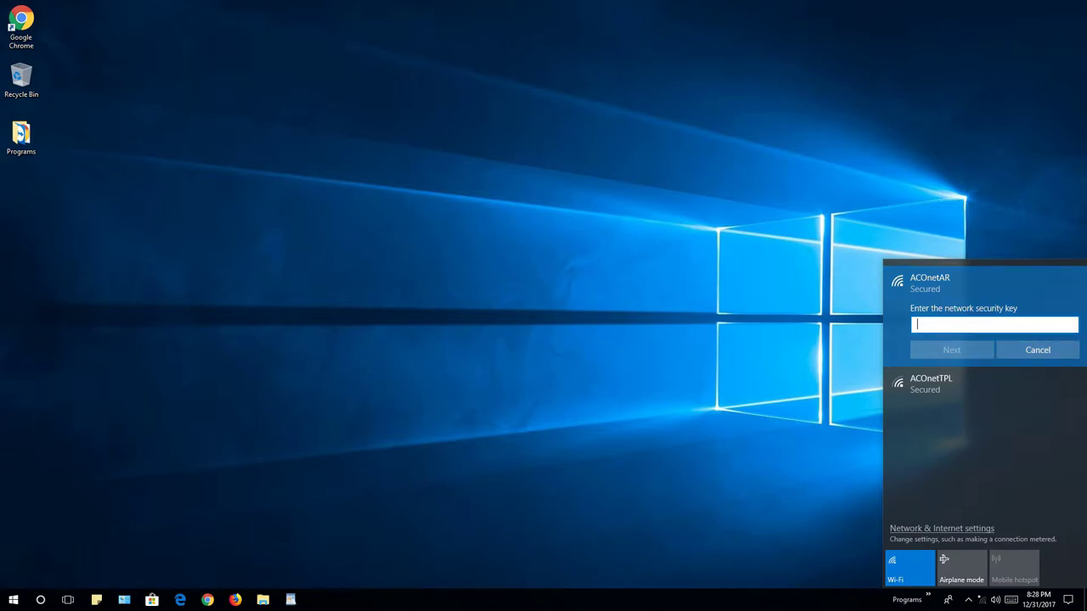
type("••••••••")
left_click(944, 348)
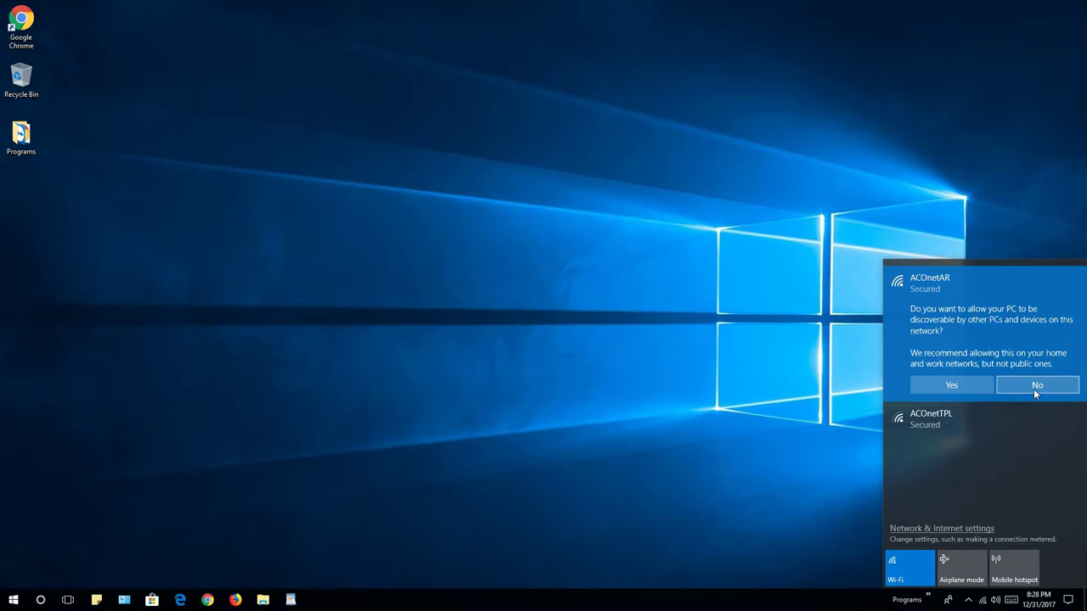
left_click(961, 386)
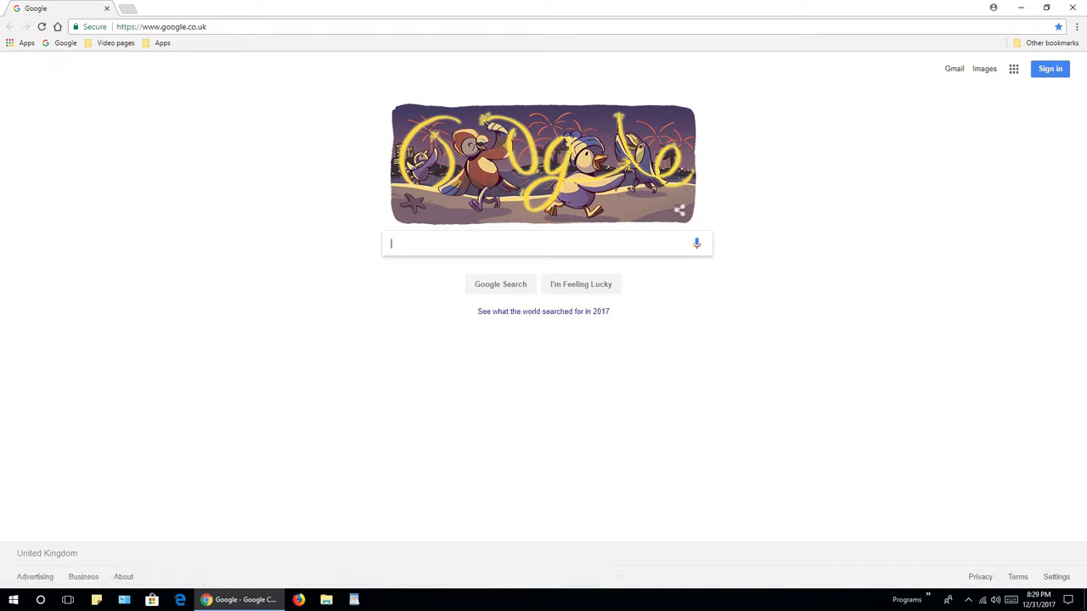
Search Google for 'movie trailers', open the BGR article, go back, and close Chrome.
type("mo")
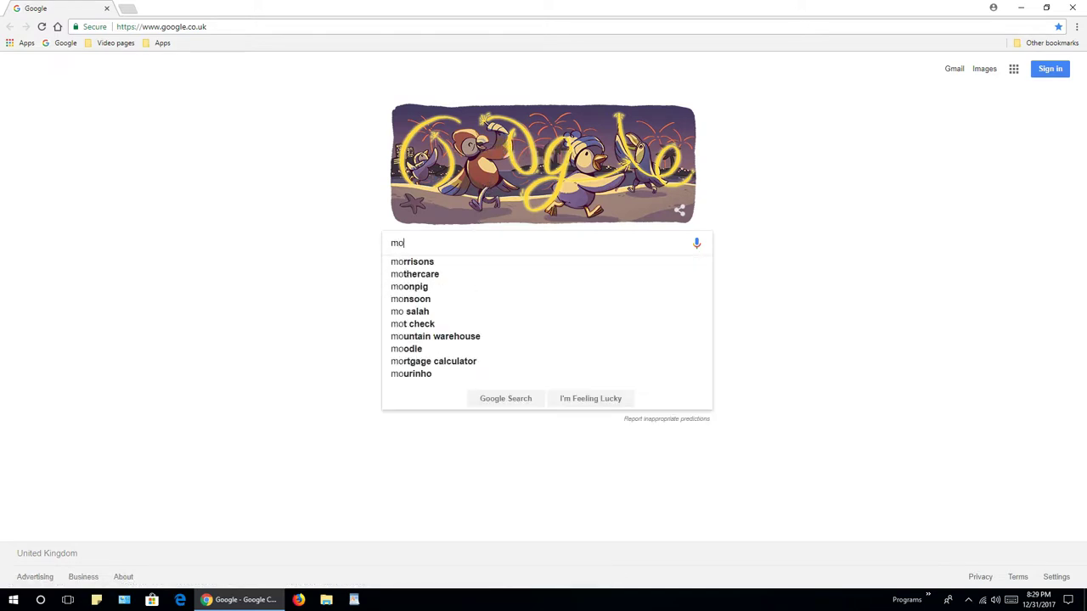
type("vie trailer")
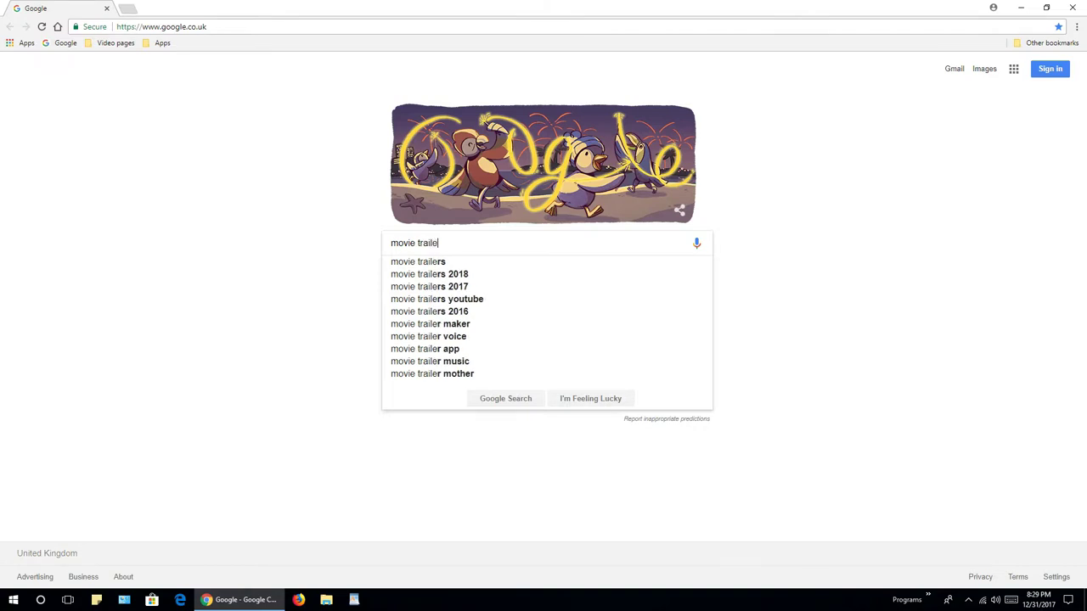
type("s")
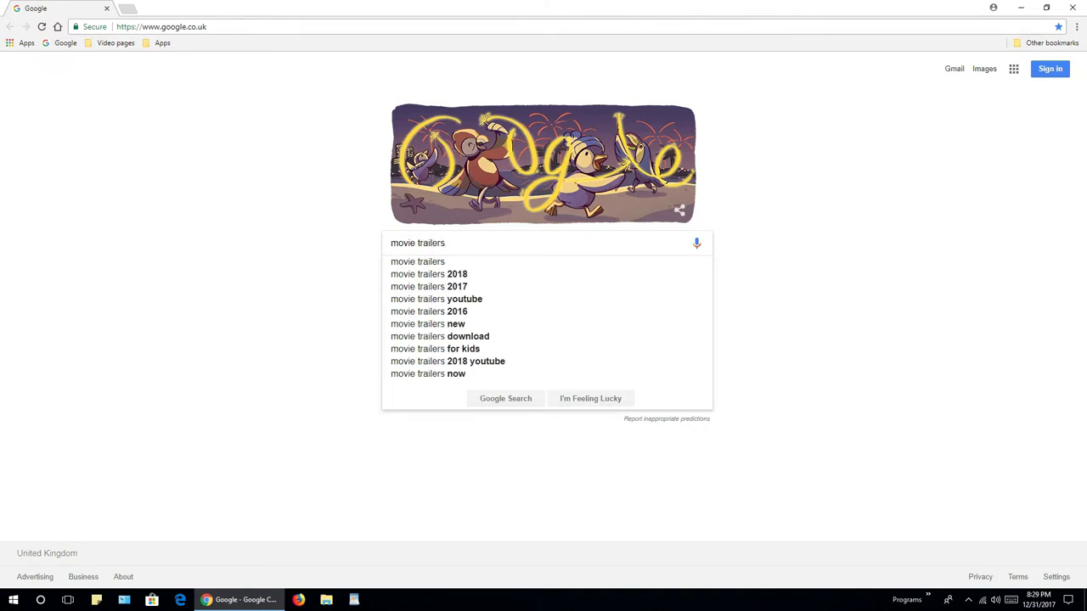
key("Return")
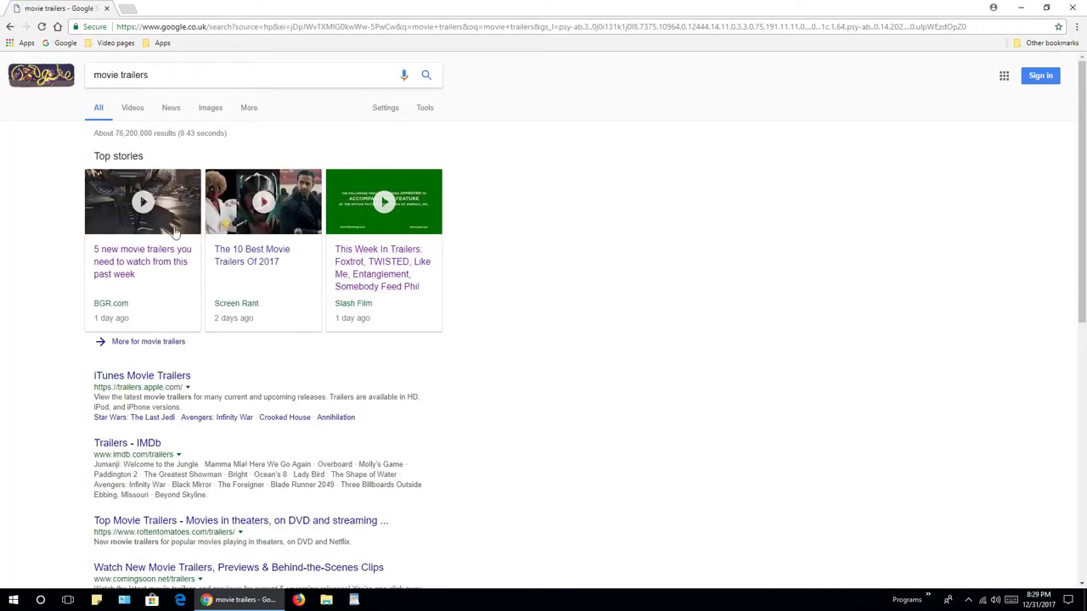
left_click(180, 219)
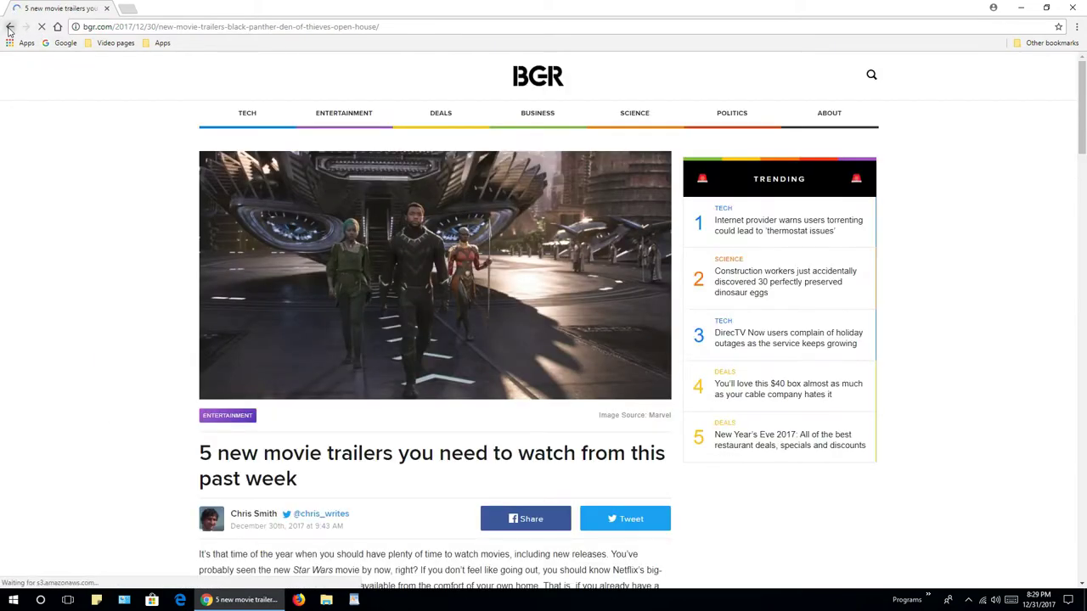
key("alt+Left")
key("alt+F4")
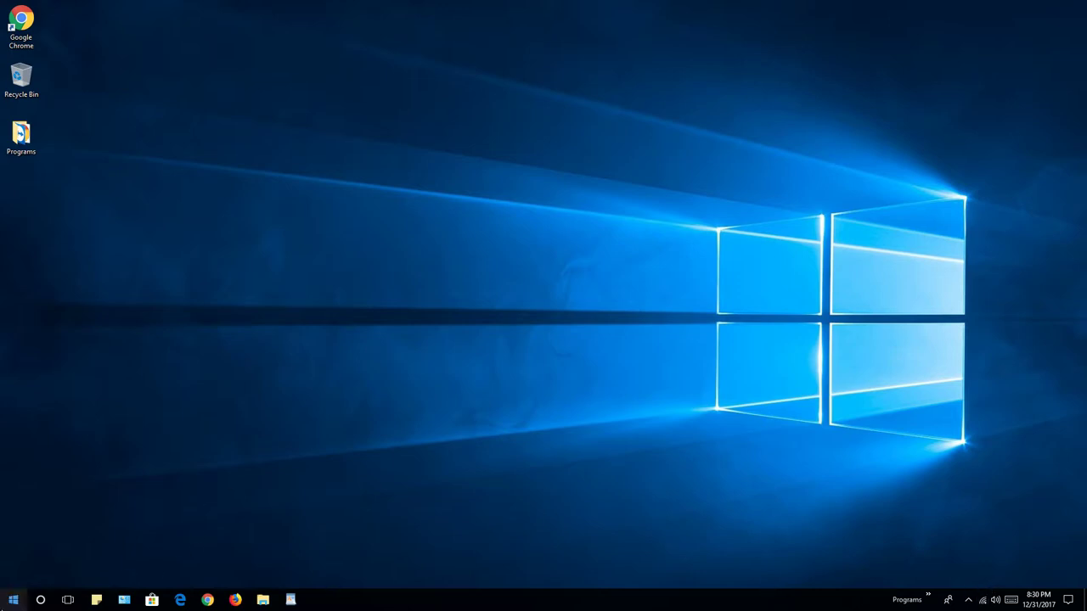
Reach the network adapter list via Settings, Network & Internet, Wi-Fi and Network and Sharing Center.
left_click(7, 603)
left_click(11, 549)
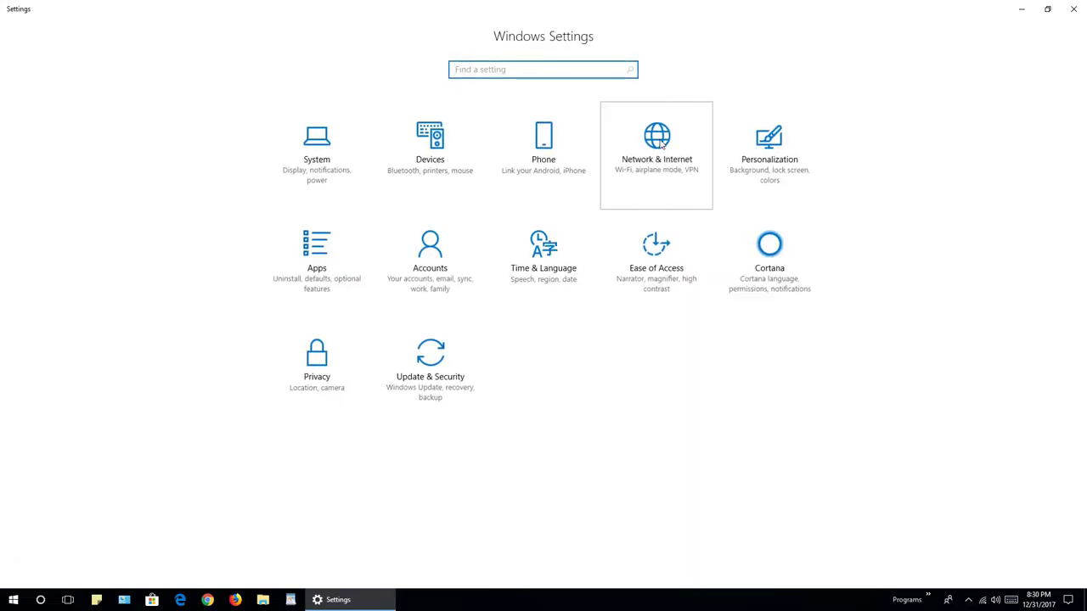
left_click(660, 146)
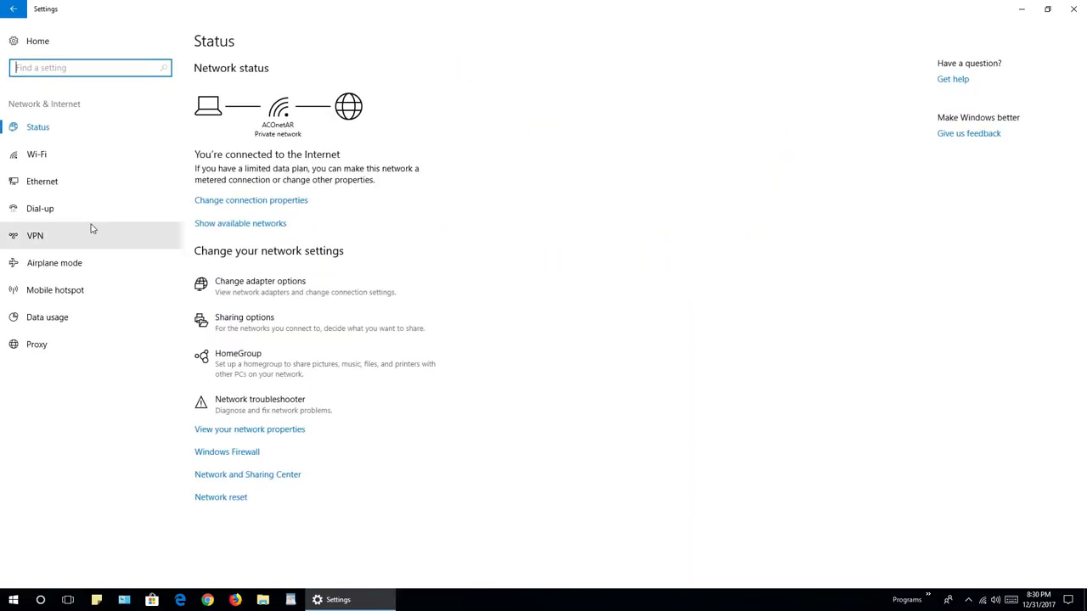
left_click(39, 154)
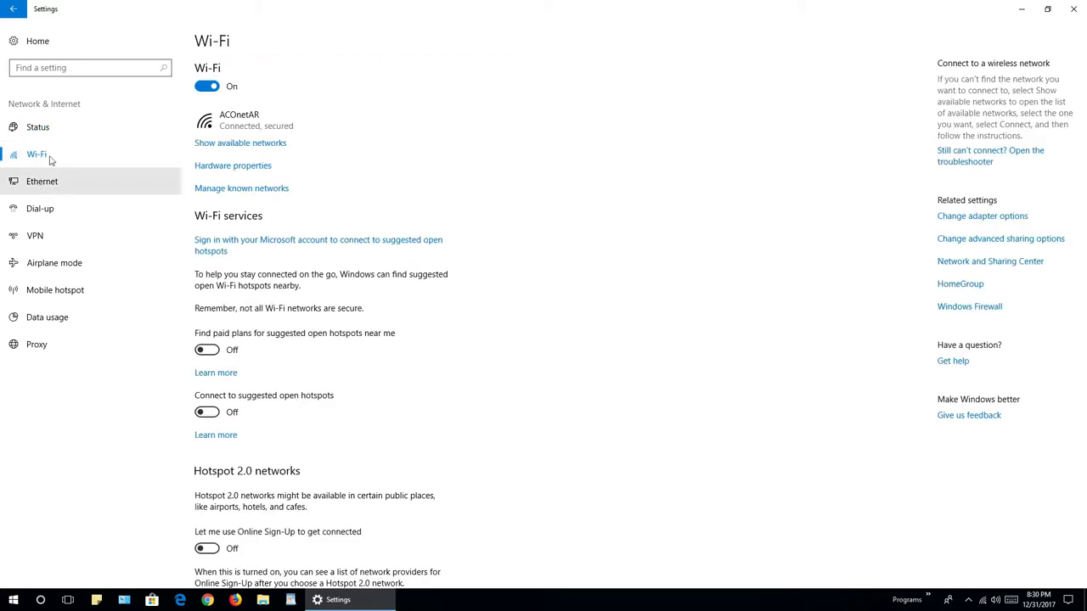
left_click(1002, 267)
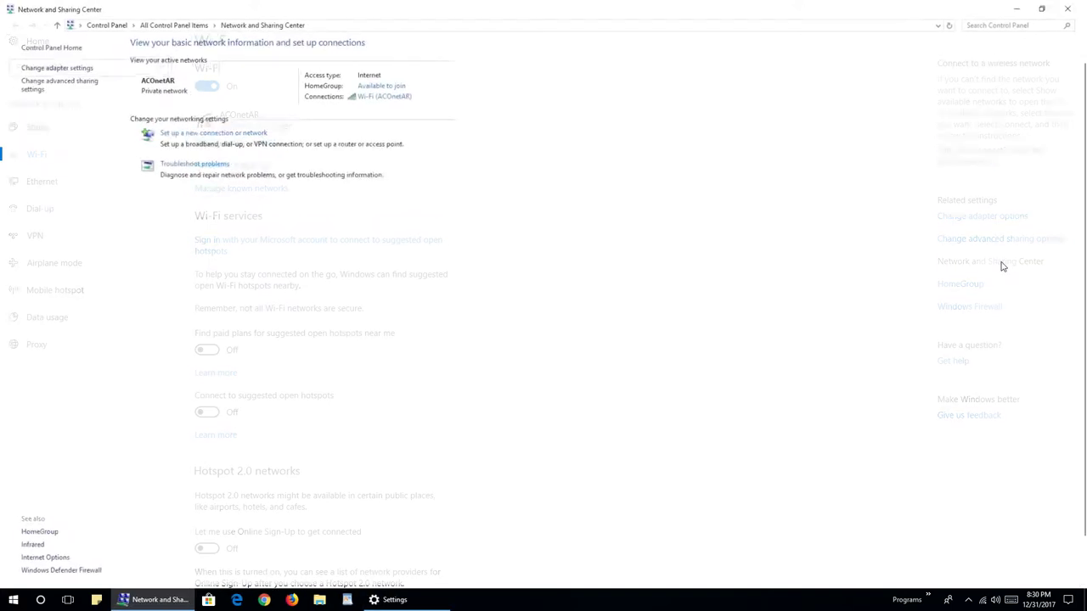
left_click(46, 68)
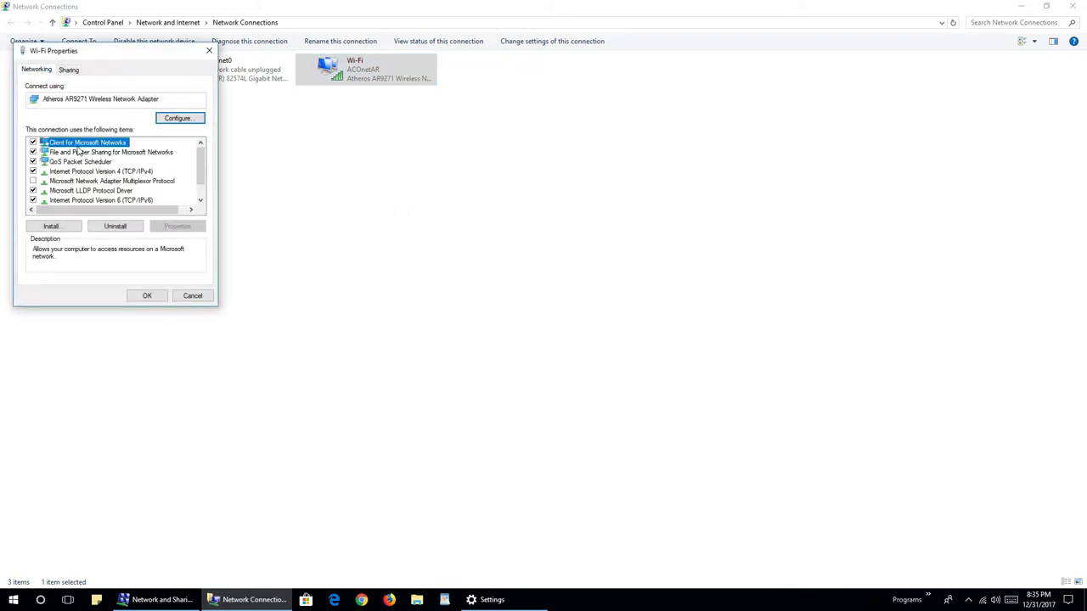
Open the Internet Protocol Version 4 (TCP/IPv4) properties and move the dialog aside.
left_click(123, 172)
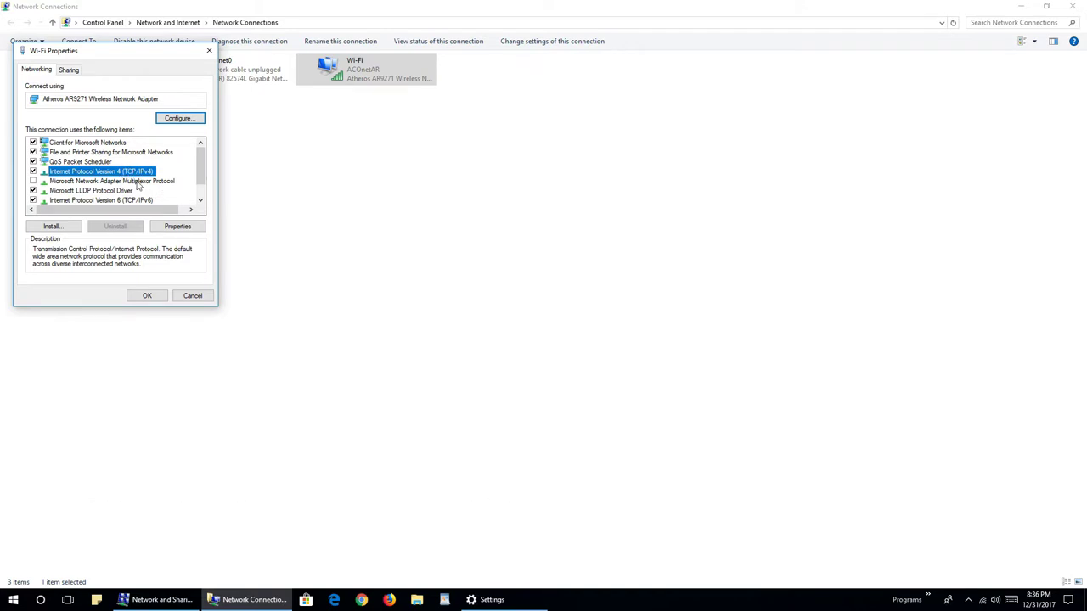
left_click(180, 227)
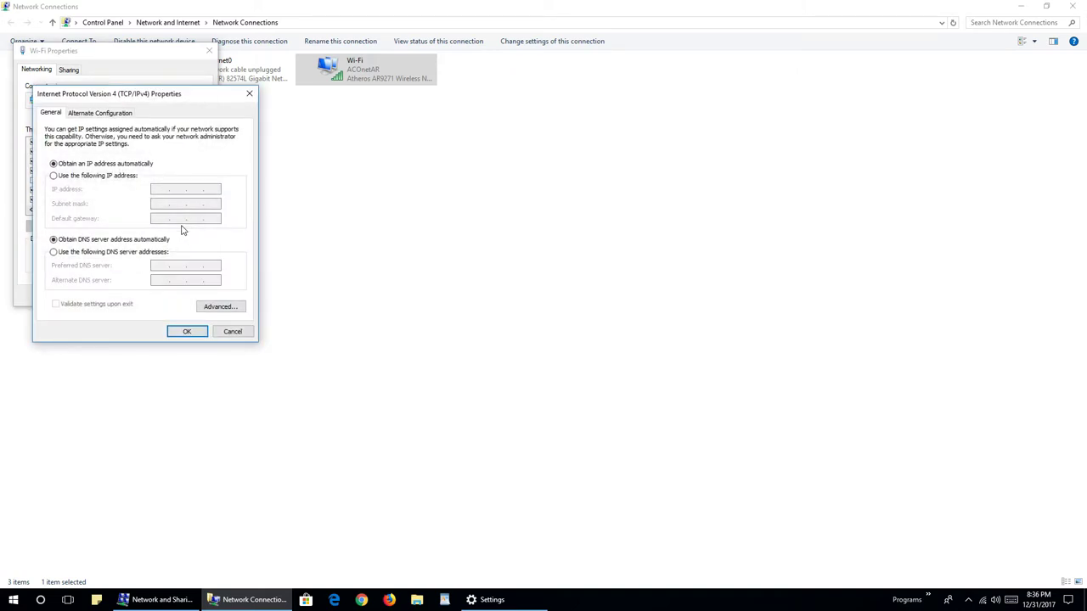
left_click_drag(157, 100, 341, 138)
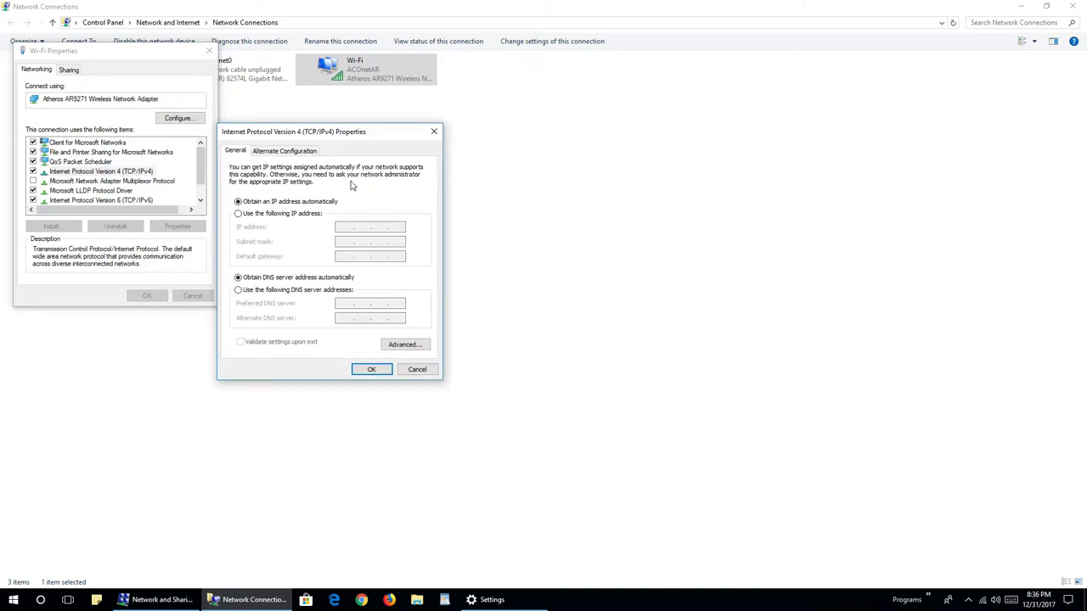
Switch to a manual IP address and enter 192.168.1.100 with subnet mask 255.255.255.0.
left_click(259, 215)
left_click(339, 228)
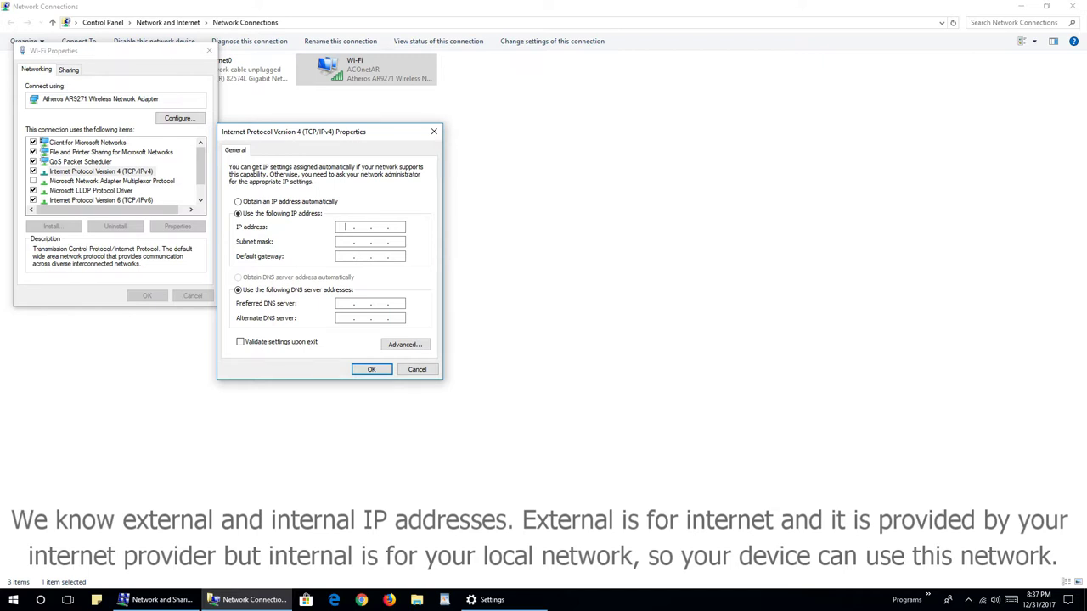
type("192.168.1.100")
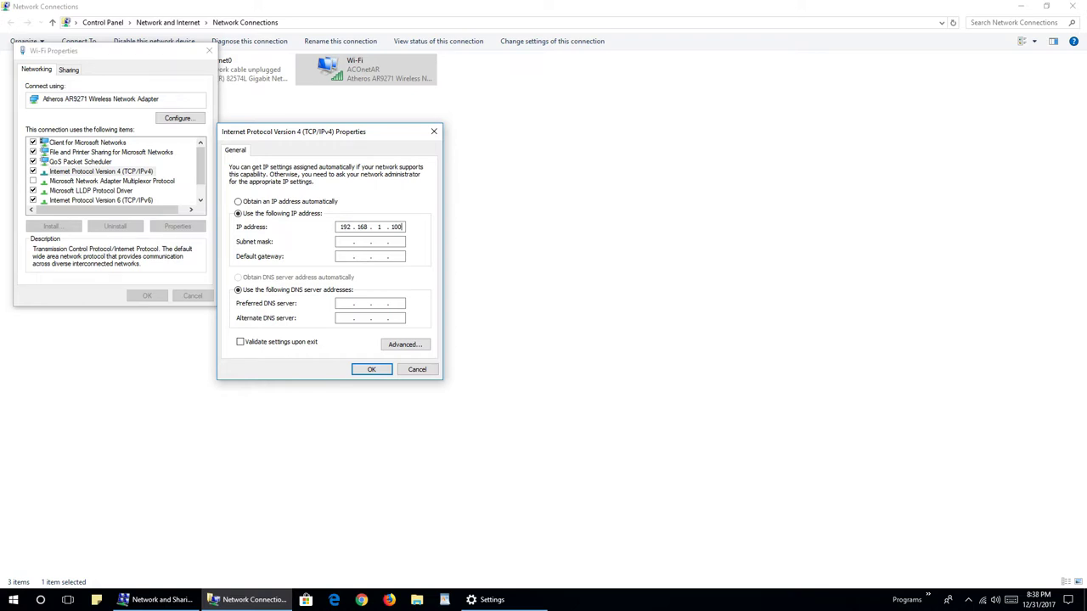
key("Tab")
double_click(379, 241)
Set default gateway and preferred DNS server to 192.168.1.1 and save the settings.
left_click(344, 256)
type("192 . 168 . 1 . 1")
left_click(337, 305)
type("192.168.1")
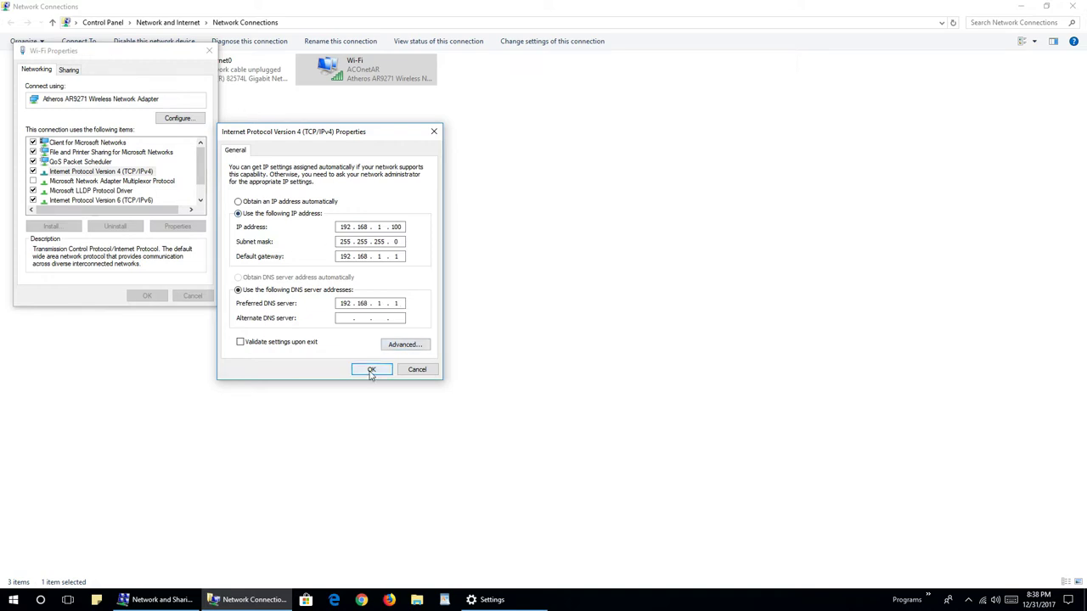
left_click(371, 370)
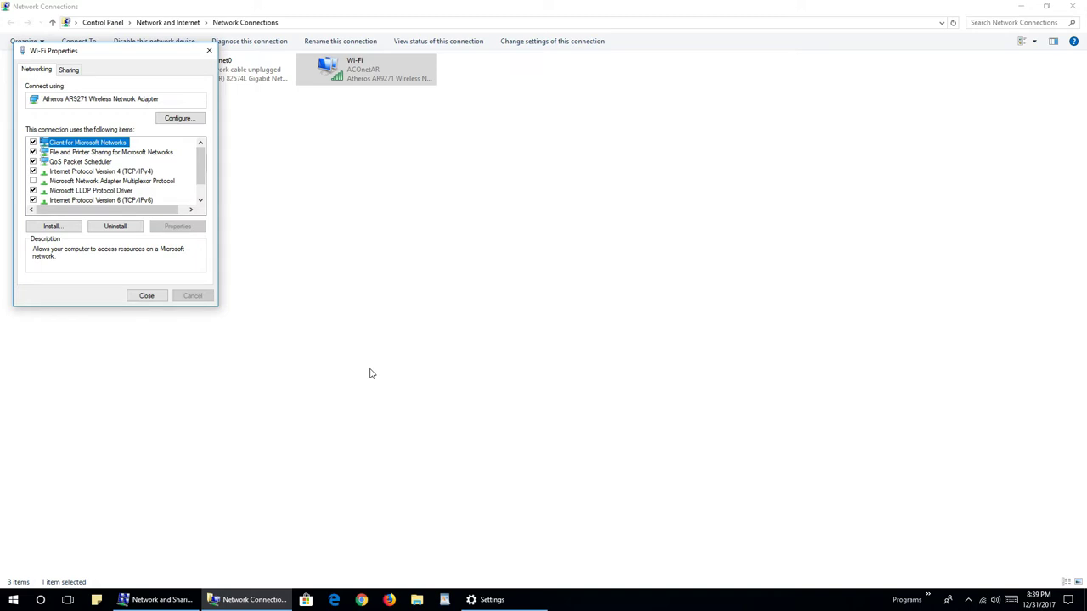
Reopen the TCP/IPv4 properties and switch both IP and DNS server addresses back to automatic.
double_click(148, 172)
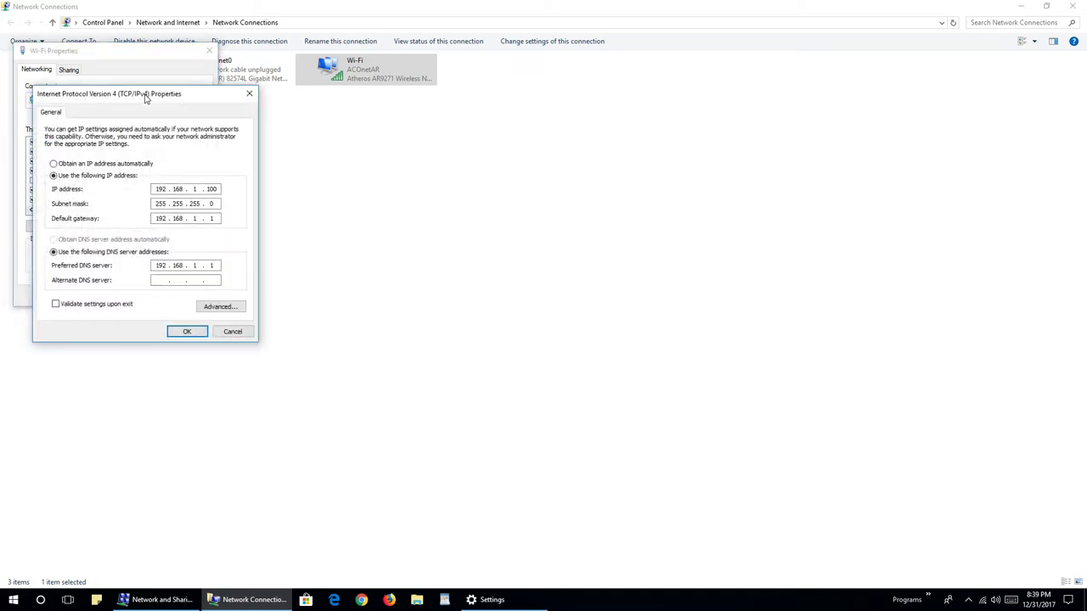
left_click_drag(146, 94, 424, 142)
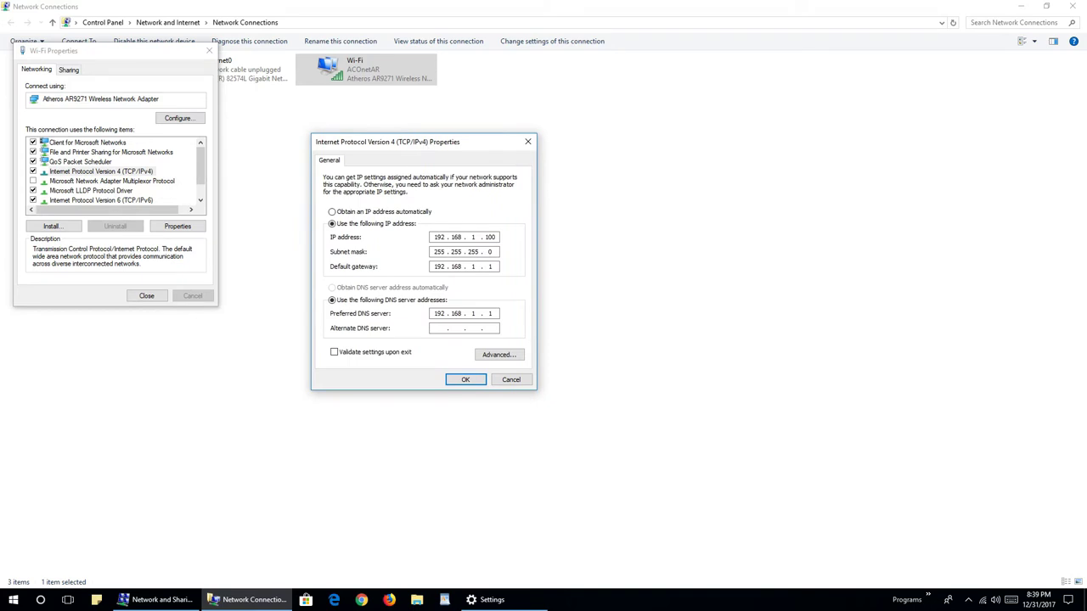
left_click(332, 211)
left_click(332, 287)
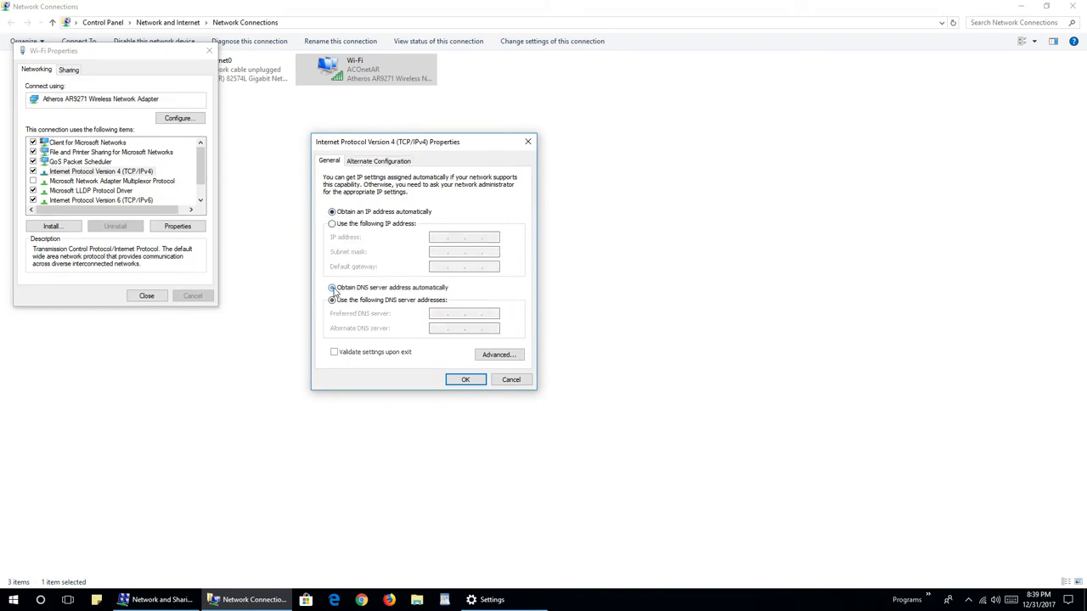